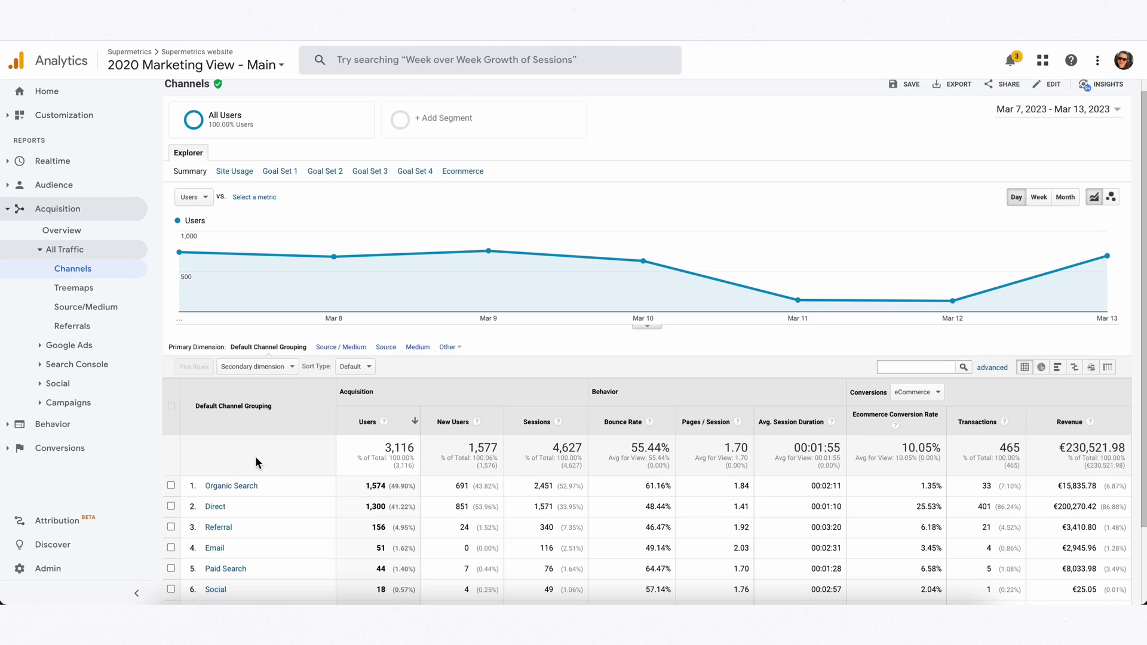
- Scroll down the Channels table and open the Referral channel's details
{"action": "scroll", "coordinate": [236, 458], "scroll_direction": "down", "scroll_amount": 1}
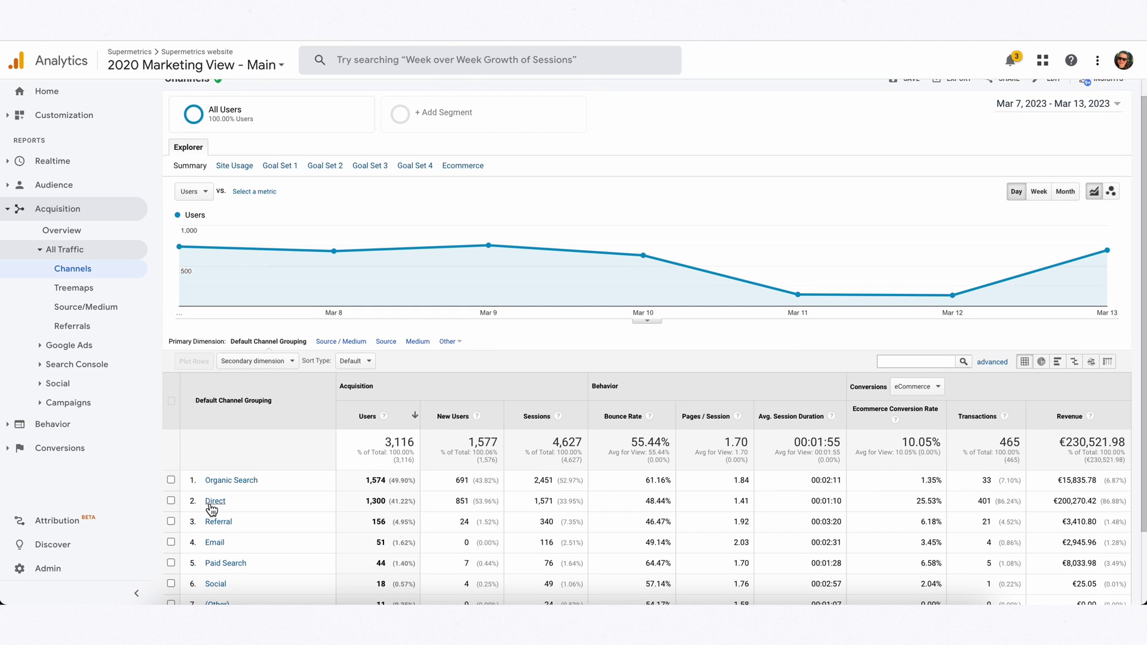
{"action": "left_click", "coordinate": [215, 524]}
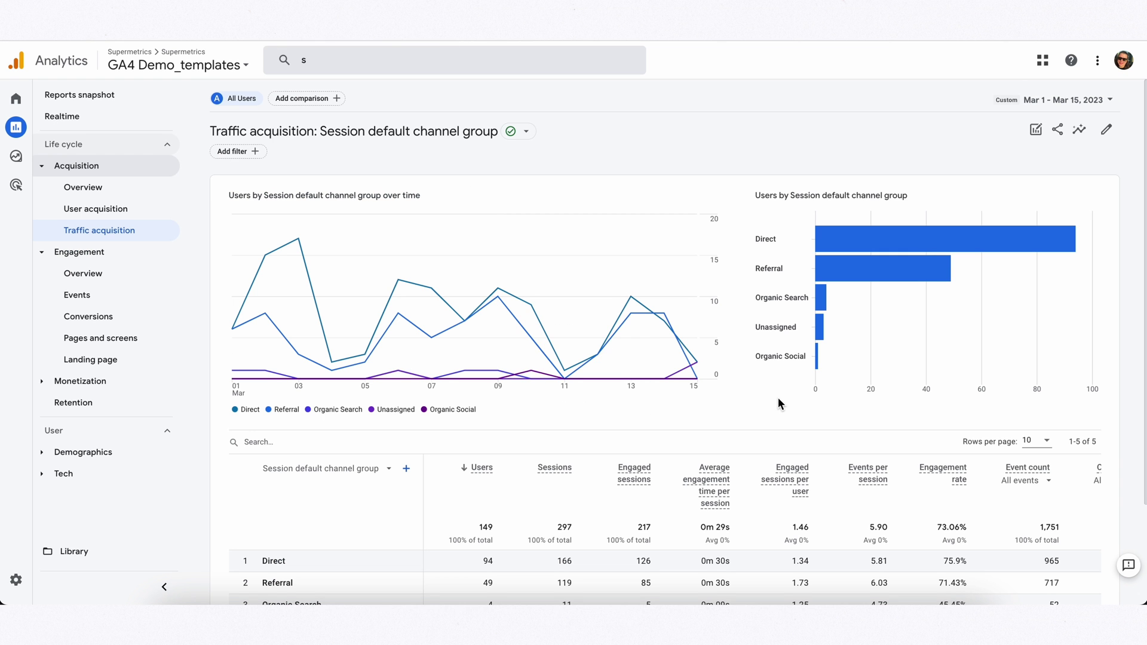
{"action": "scroll", "coordinate": [386, 438], "scroll_direction": "down", "scroll_amount": 1}
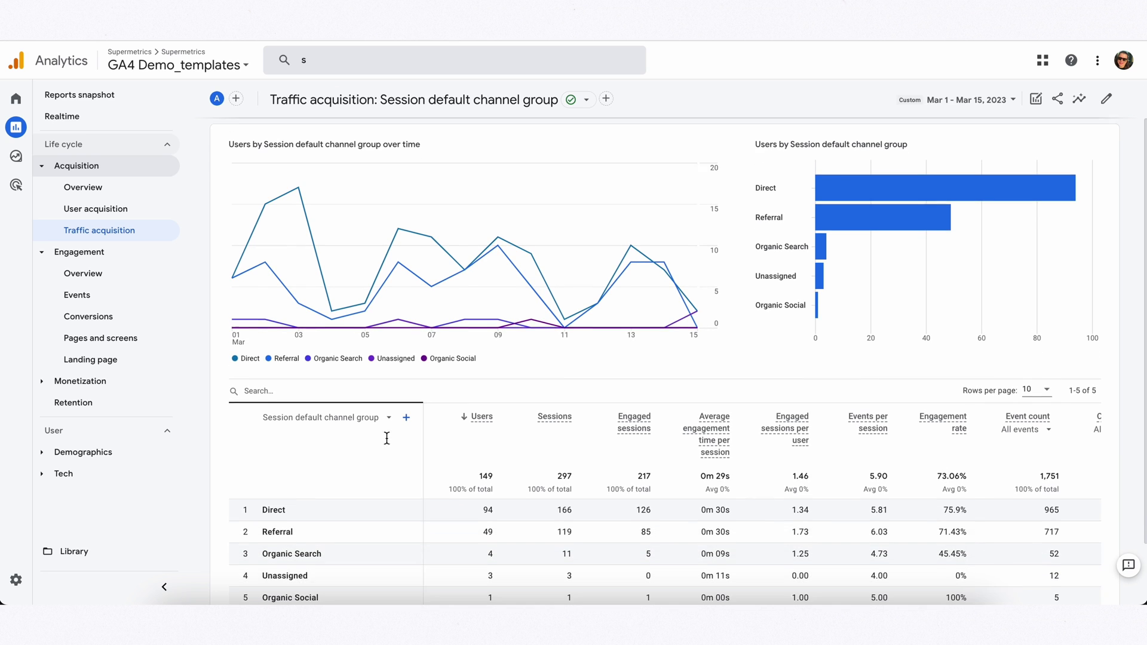
{"action": "left_click", "coordinate": [272, 533]}
{"action": "scroll", "coordinate": [271, 533], "scroll_direction": "down", "scroll_amount": 1}
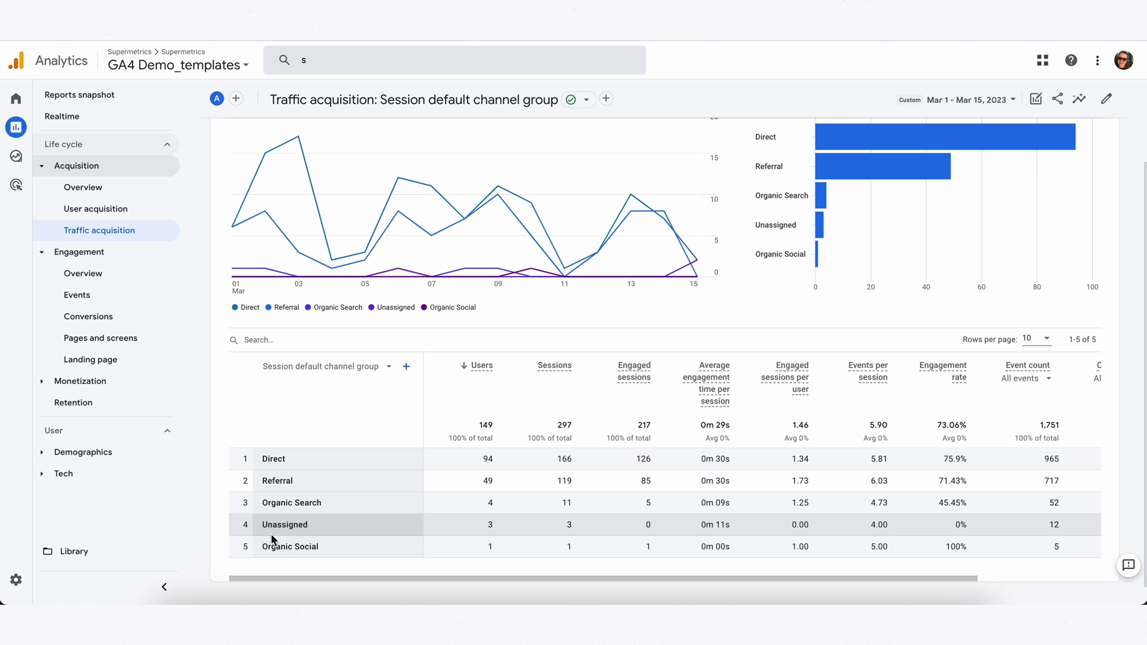
{"action": "scroll", "coordinate": [296, 558], "scroll_direction": "up", "scroll_amount": 1}
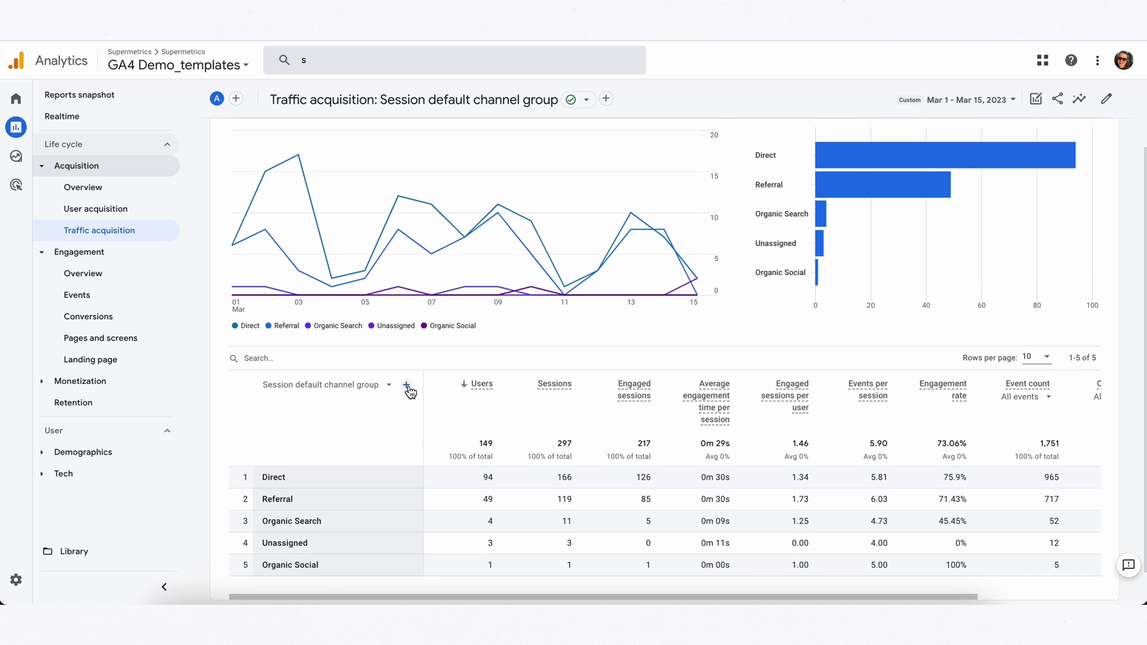
{"action": "scroll", "coordinate": [302, 453], "scroll_direction": "up", "scroll_amount": 2}
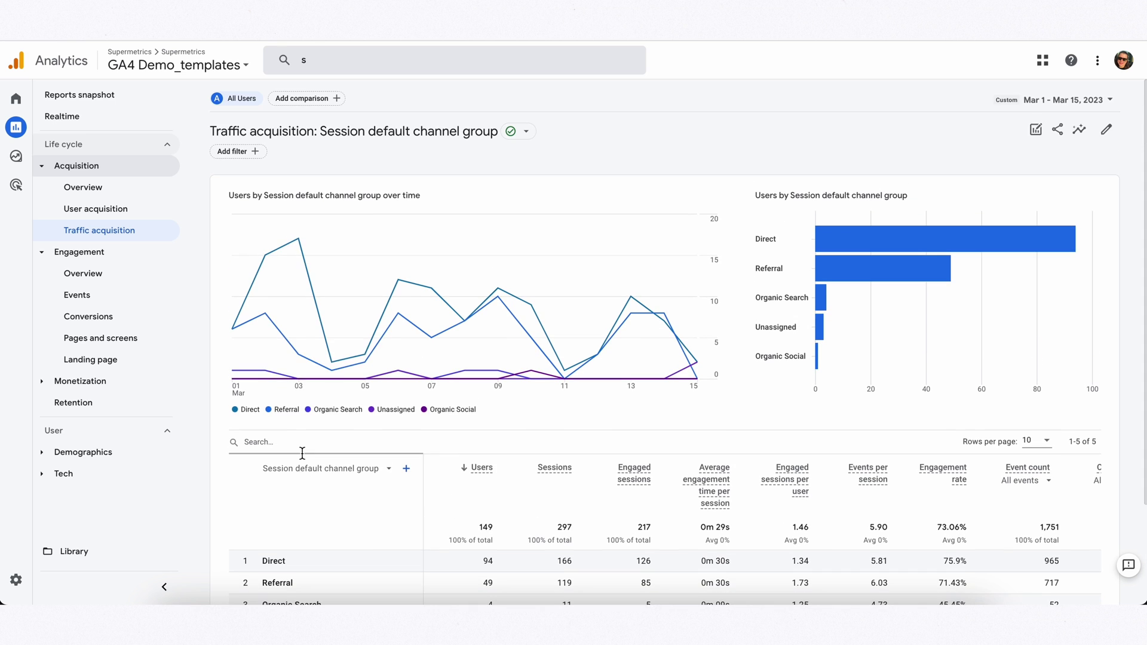
- Start a report filter on the Session default channel group dimension
{"action": "left_click", "coordinate": [230, 151]}
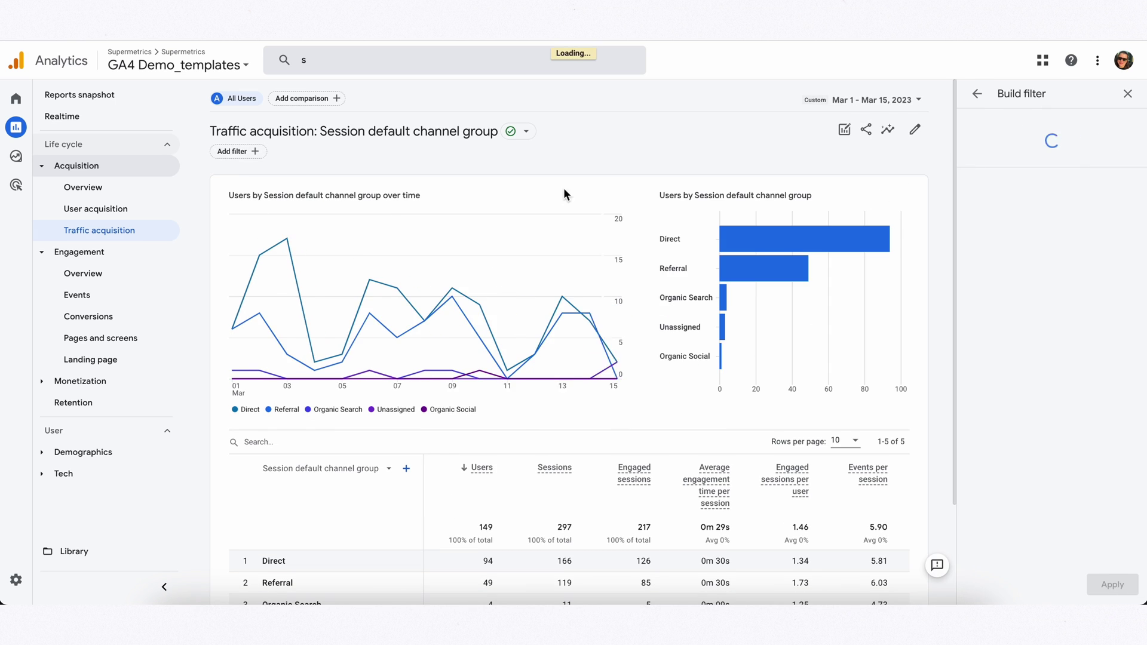
{"action": "left_click", "coordinate": [1011, 192]}
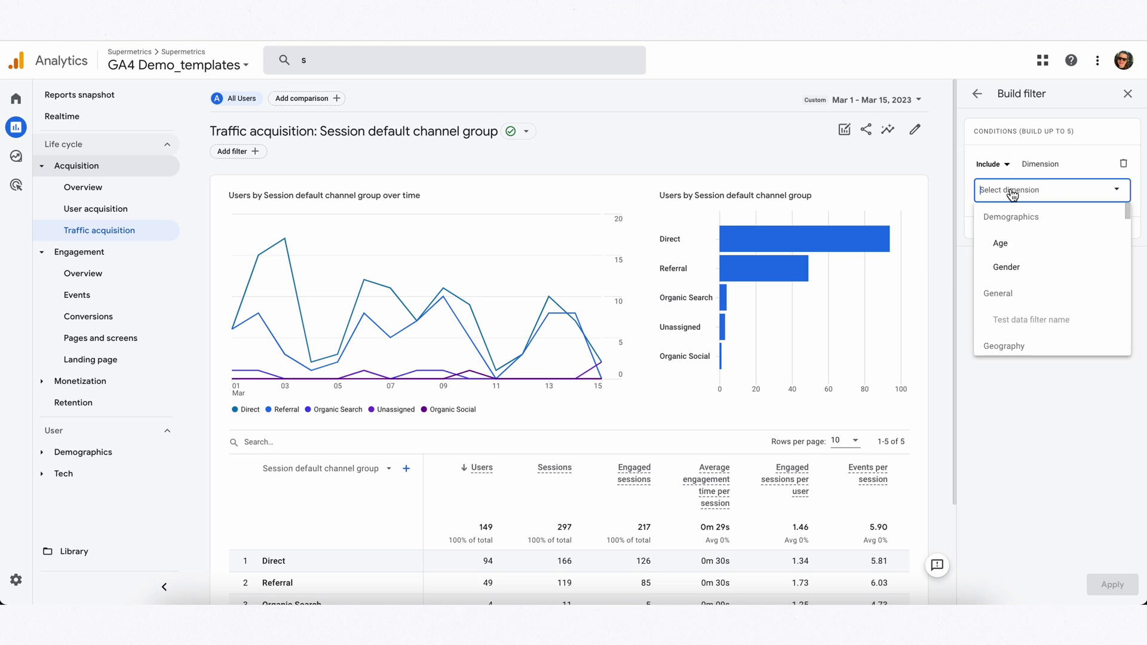
{"action": "type", "text": "se"}
{"action": "key", "text": "Escape"}
{"action": "left_click", "coordinate": [1005, 199]}
{"action": "type", "text": "se"}
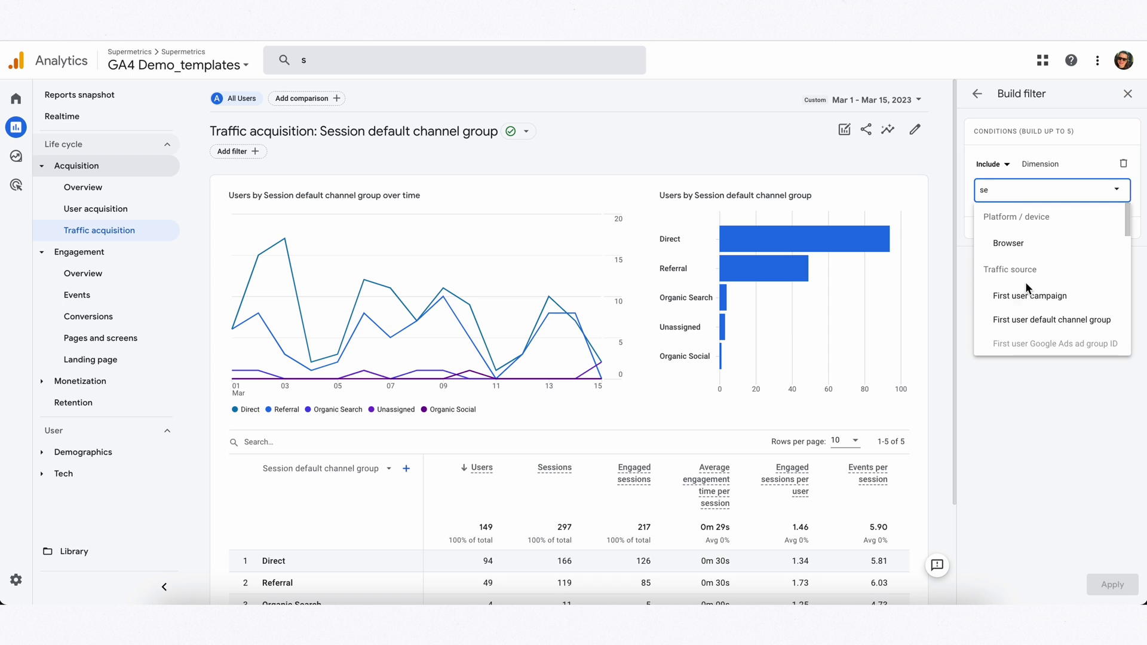
{"action": "scroll", "coordinate": [1032, 307], "scroll_direction": "down", "scroll_amount": 5}
{"action": "scroll", "coordinate": [1038, 322], "scroll_direction": "down", "scroll_amount": 2}
{"action": "left_click", "coordinate": [1038, 316]}
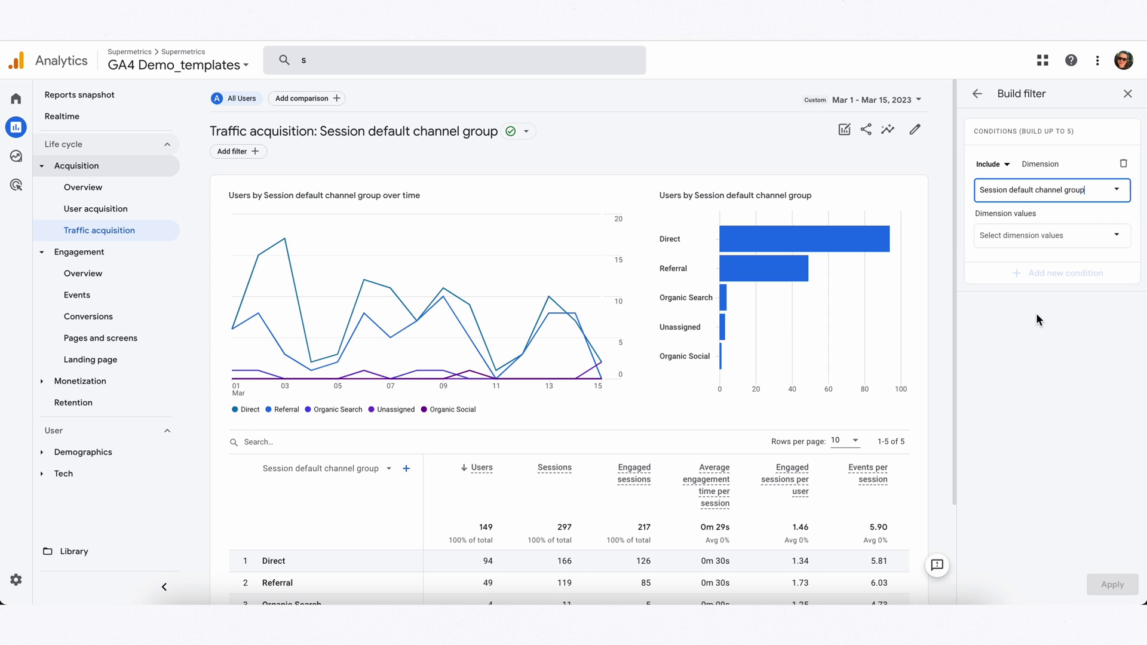
- Set the filter value to Referral and apply it to the report
{"action": "left_click", "coordinate": [1008, 233]}
{"action": "left_click", "coordinate": [1015, 284]}
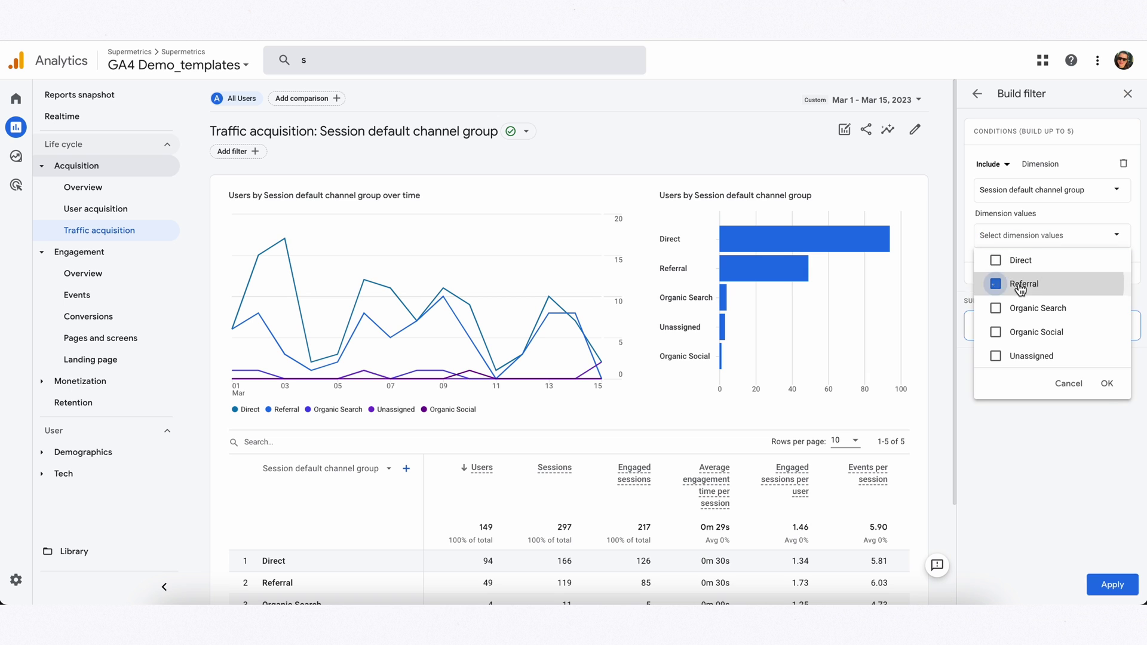
{"action": "left_click", "coordinate": [1106, 385]}
{"action": "left_click", "coordinate": [1113, 584]}
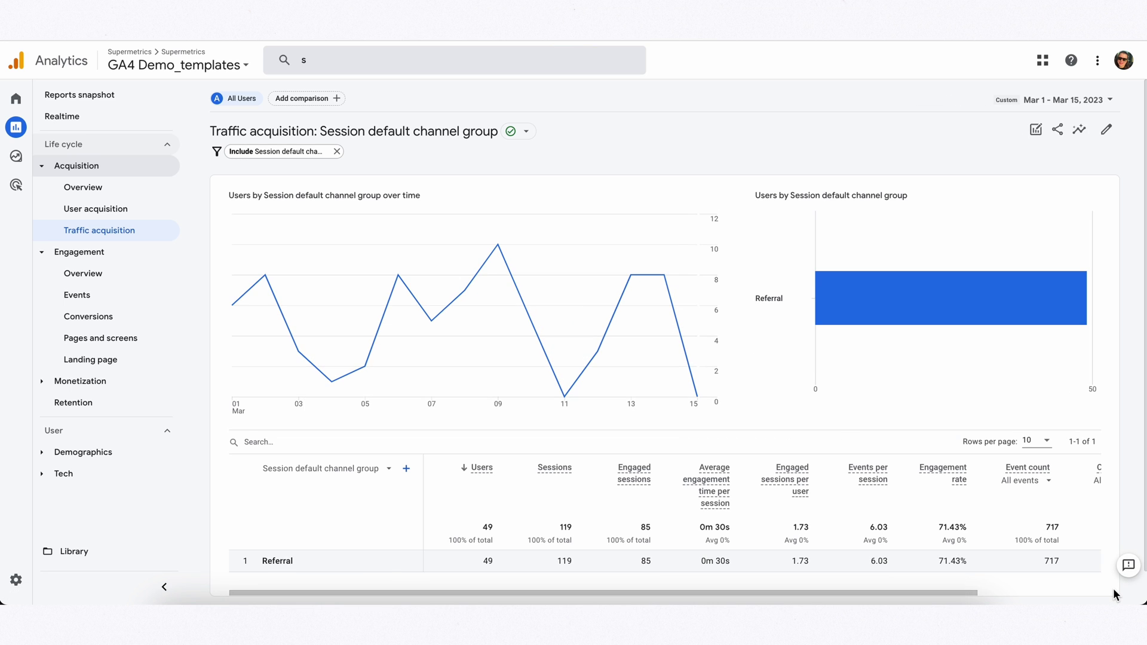
- Add Device category as a secondary dimension, splitting Referral into desktop and mobile rows
{"action": "scroll", "coordinate": [622, 514], "scroll_direction": "down", "scroll_amount": 2}
{"action": "left_click", "coordinate": [405, 434]}
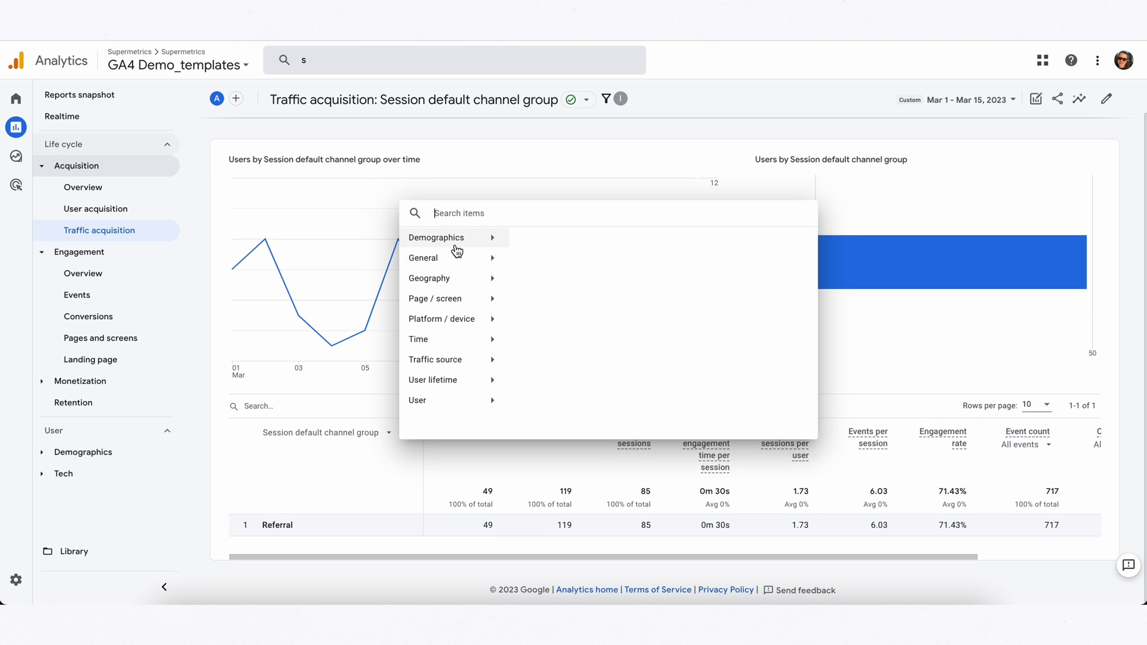
{"action": "type", "text": "d"}
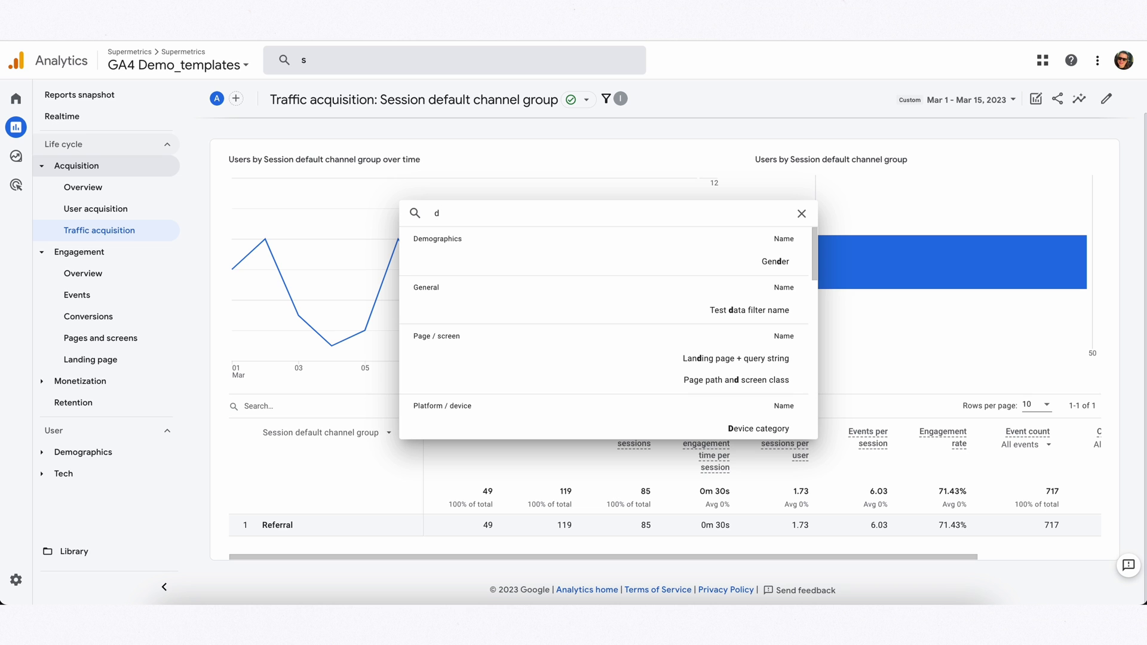
{"action": "type", "text": "ev"}
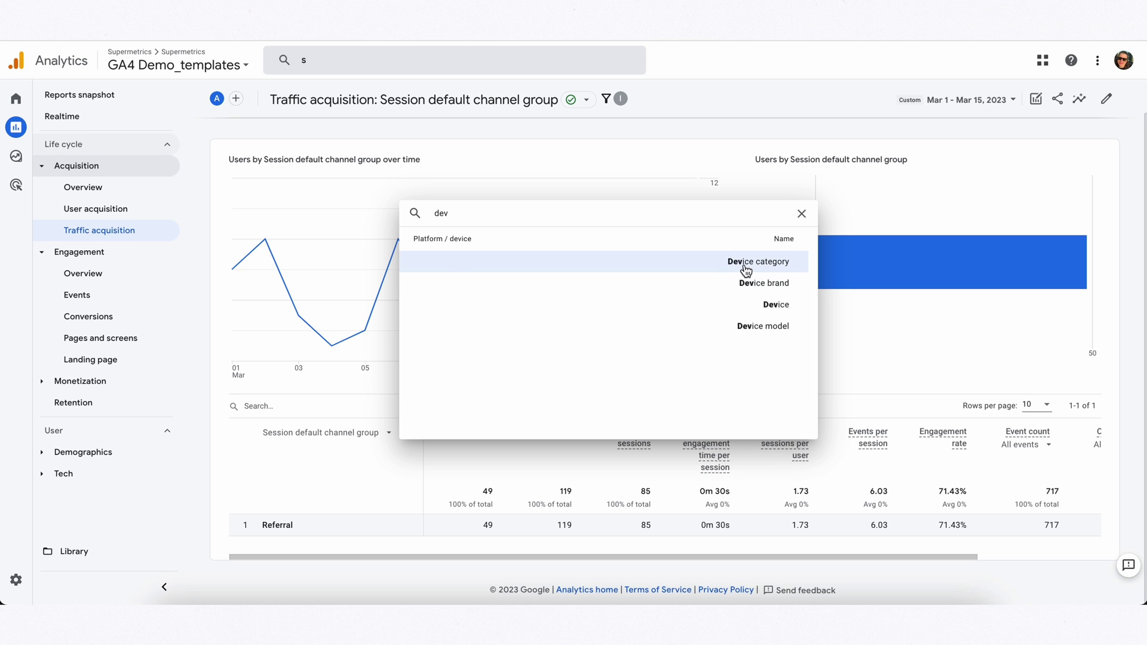
{"action": "left_click", "coordinate": [746, 263]}
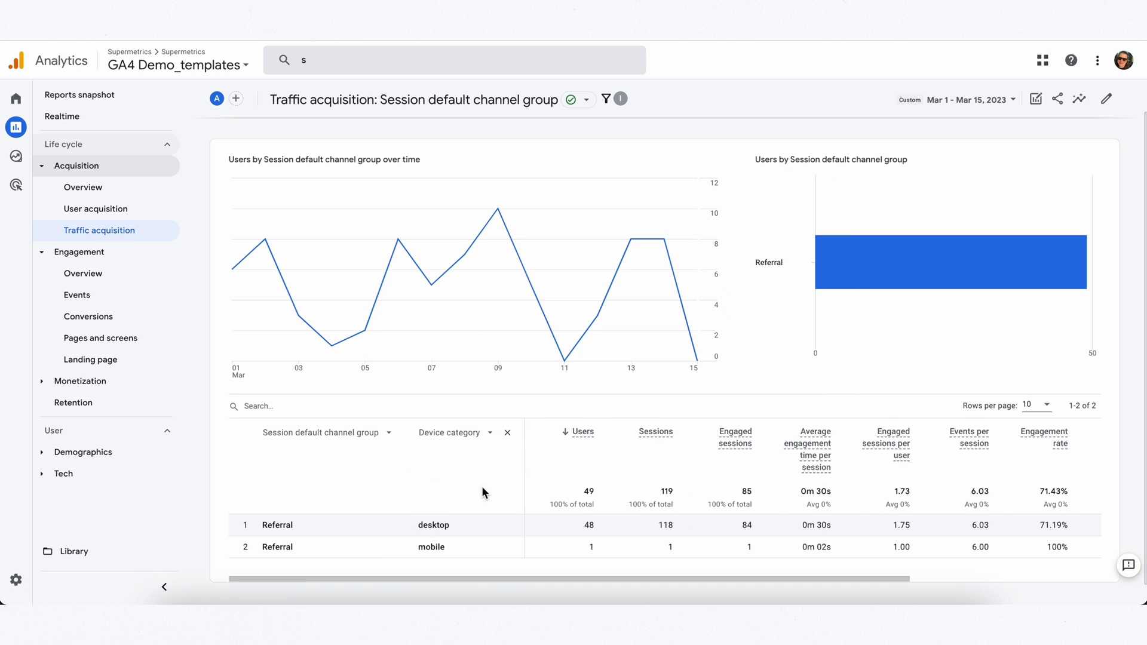
{"action": "scroll", "coordinate": [483, 492], "scroll_direction": "down", "scroll_amount": 1}
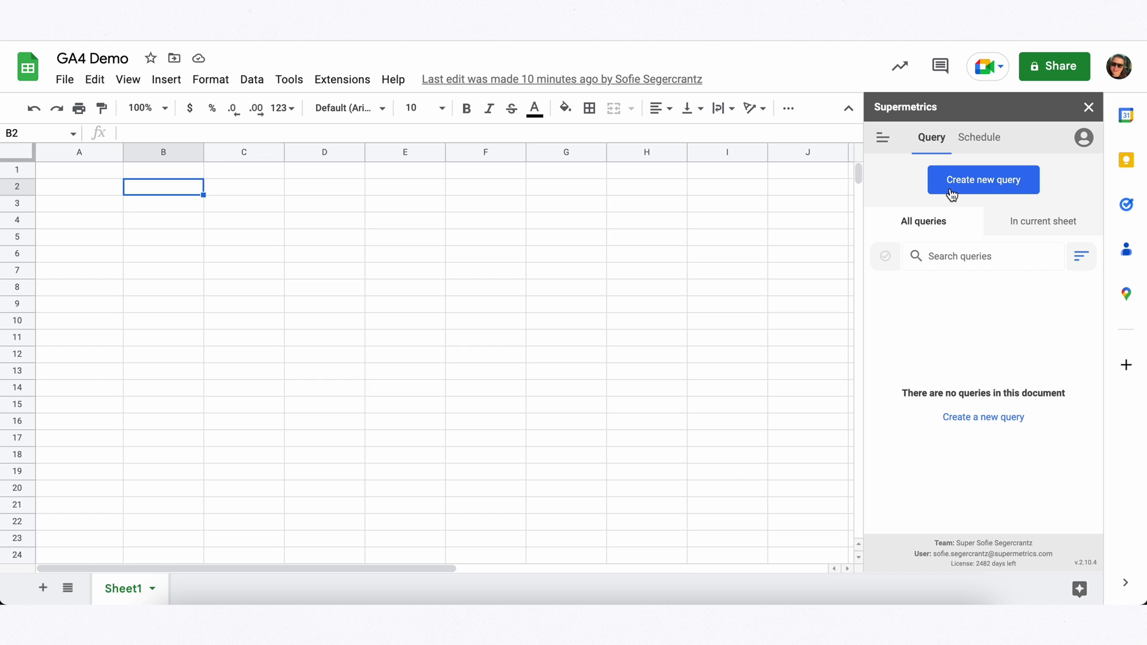
- Create a new query and review its year-to-date range, five metrics and channel, country, device split
{"action": "left_click", "coordinate": [987, 185]}
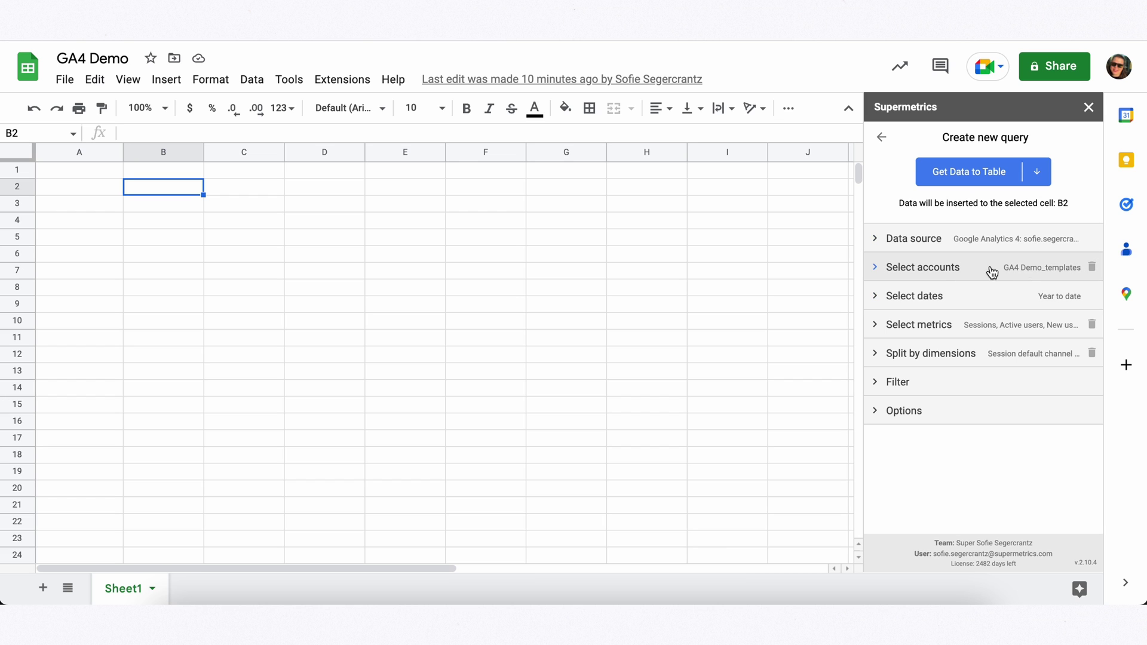
{"action": "left_click", "coordinate": [996, 305]}
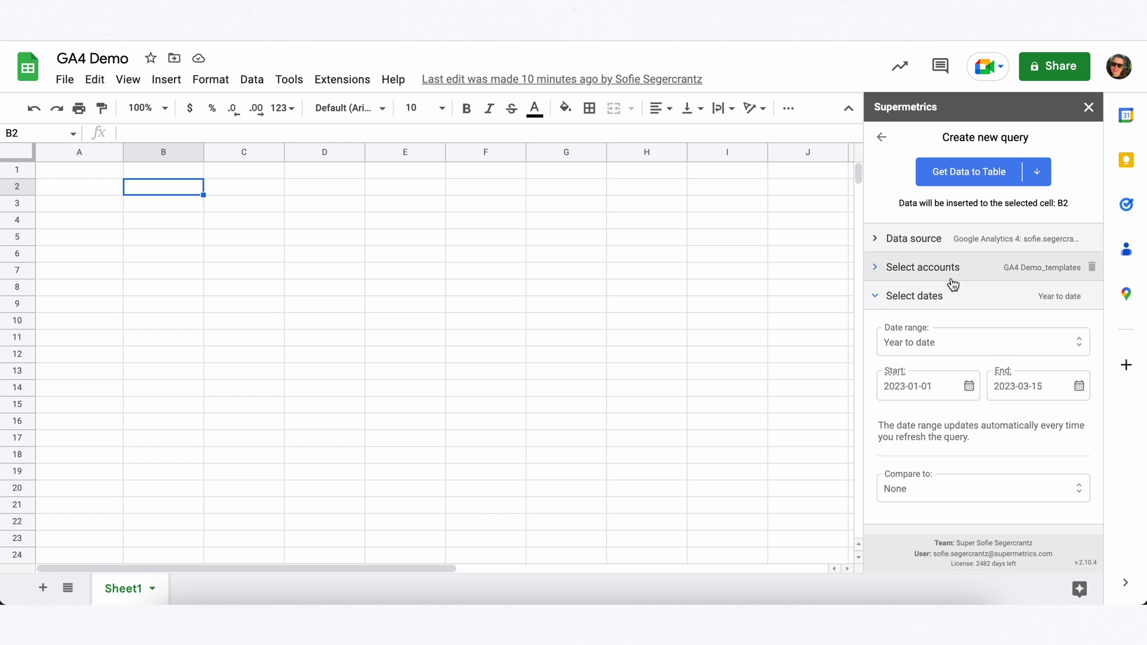
{"action": "left_click", "coordinate": [955, 304]}
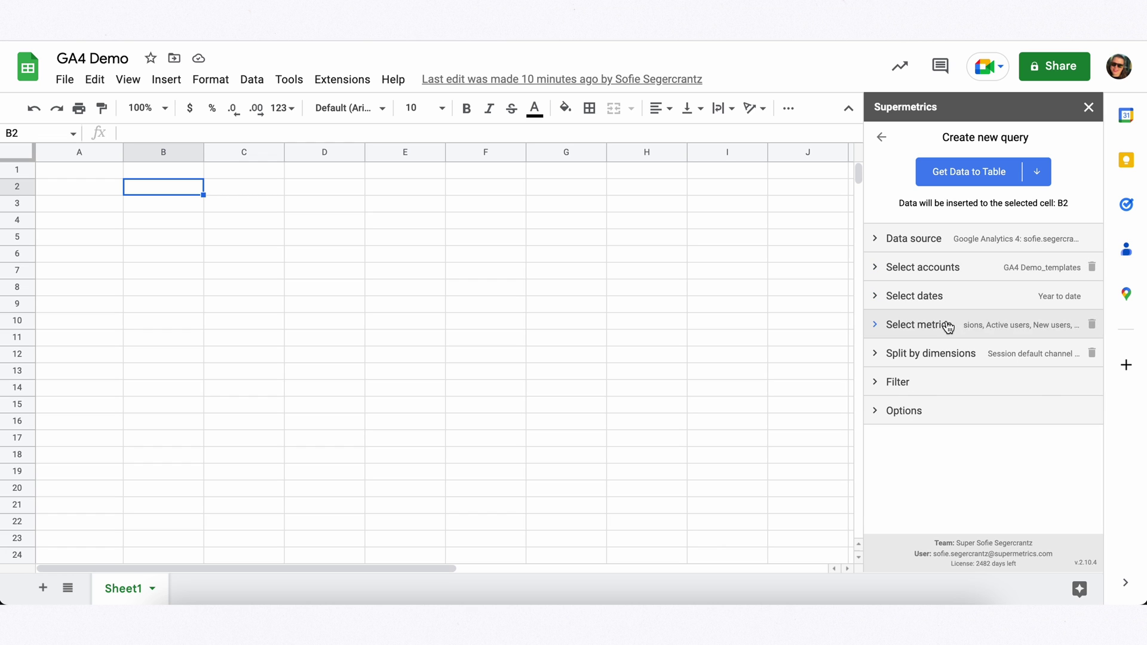
{"action": "left_click", "coordinate": [947, 326]}
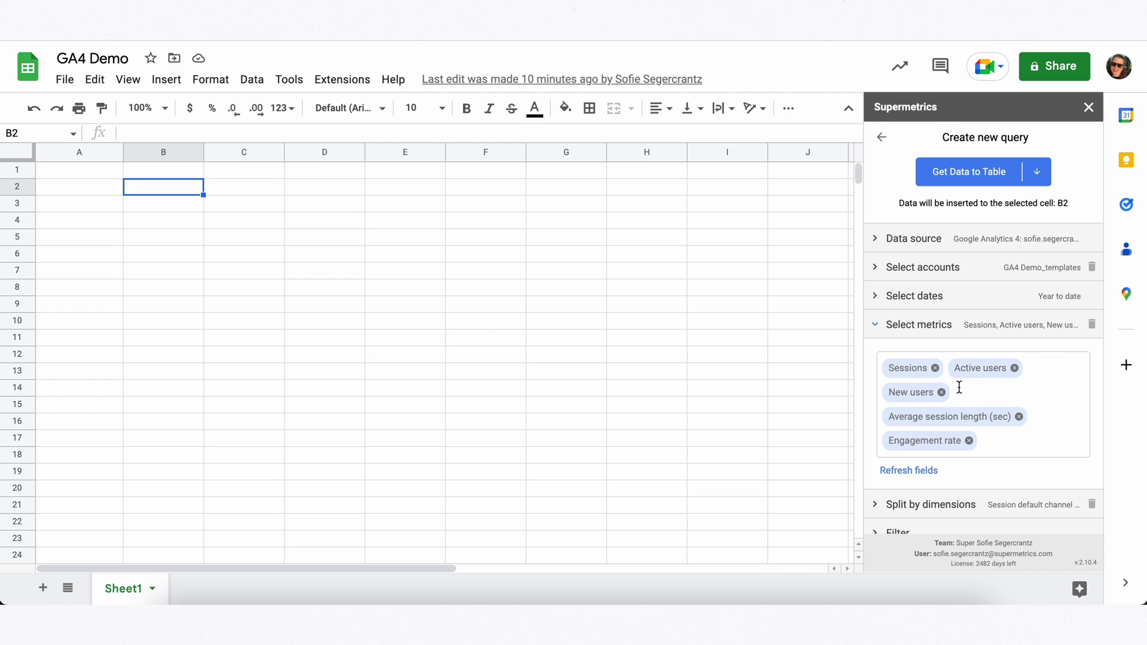
{"action": "left_click", "coordinate": [890, 330]}
{"action": "left_click", "coordinate": [895, 361]}
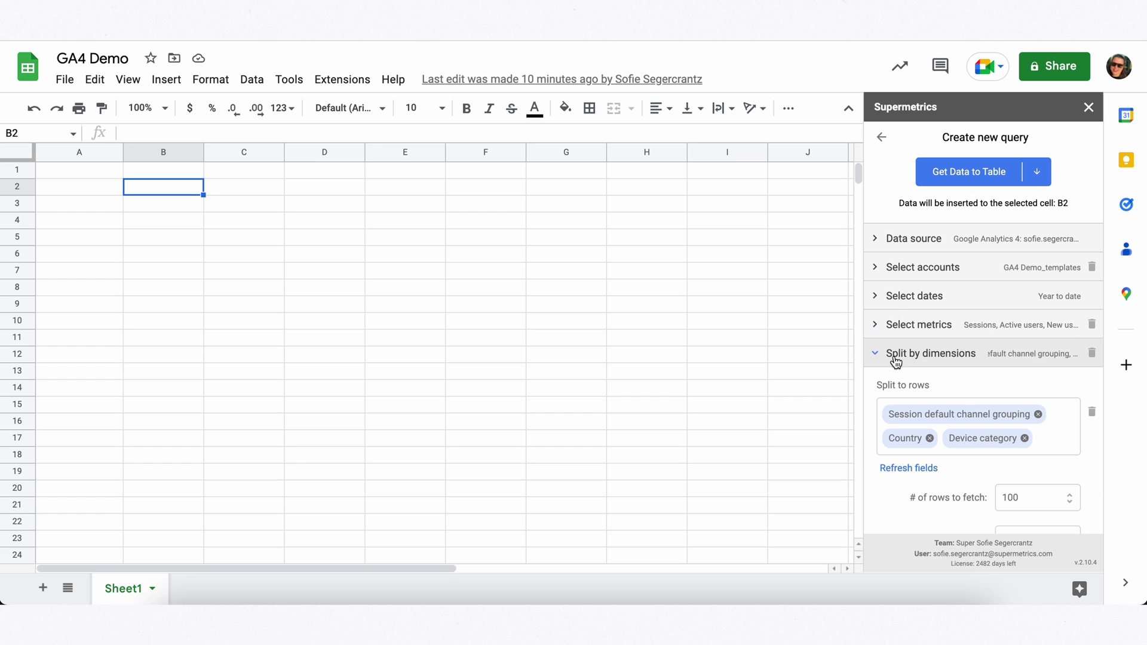